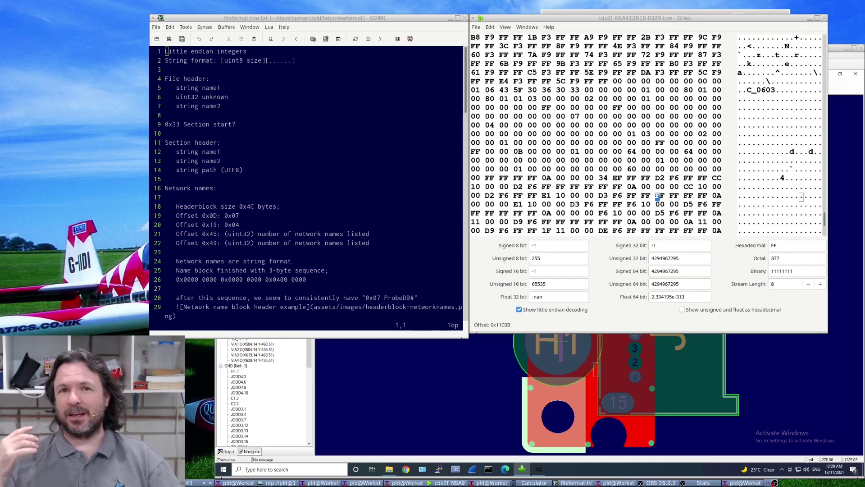
Glance at the GVim notes, then return to GHex and scroll to the start of the .tvw file
click(371, 199)
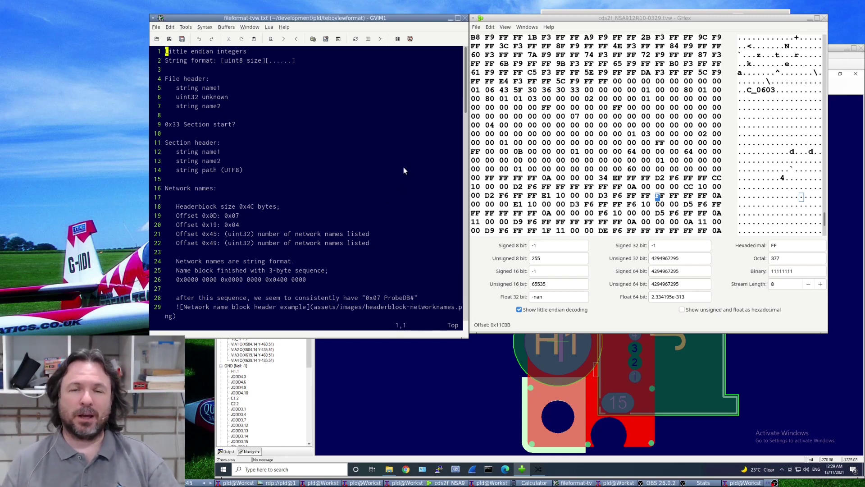
click(574, 183)
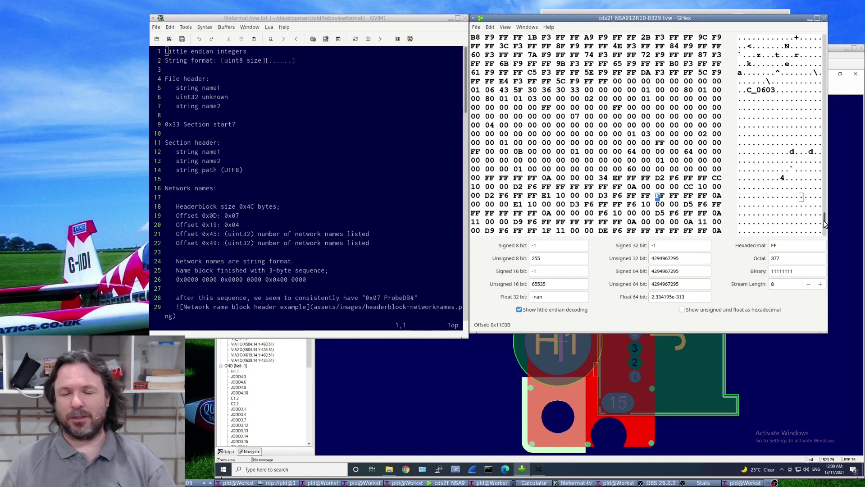
drag(825, 224, 827, 36)
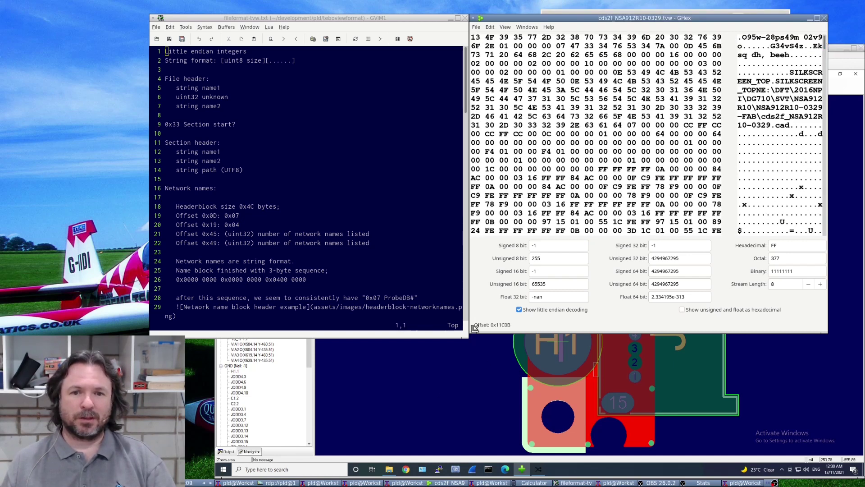
Enlarge the GHex window, then select the first four bytes, bytes 0x21–0x2F, and header 0x0–0x52
drag(470, 334, 311, 420)
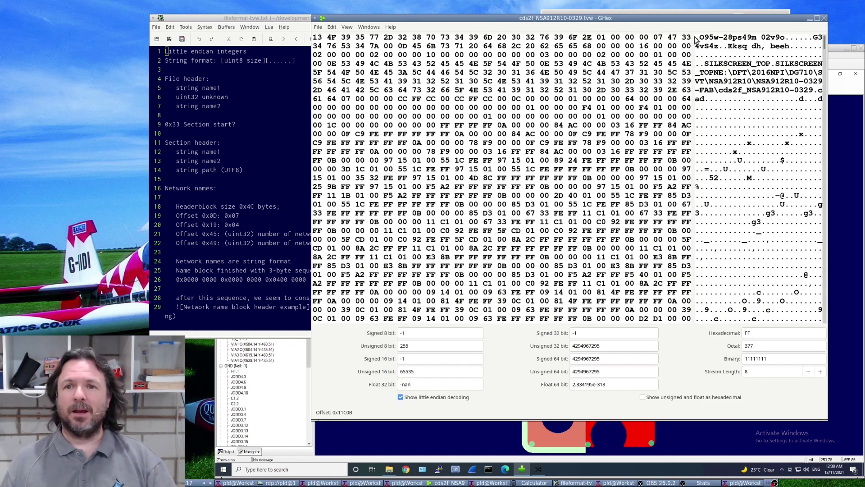
drag(697, 38, 755, 40)
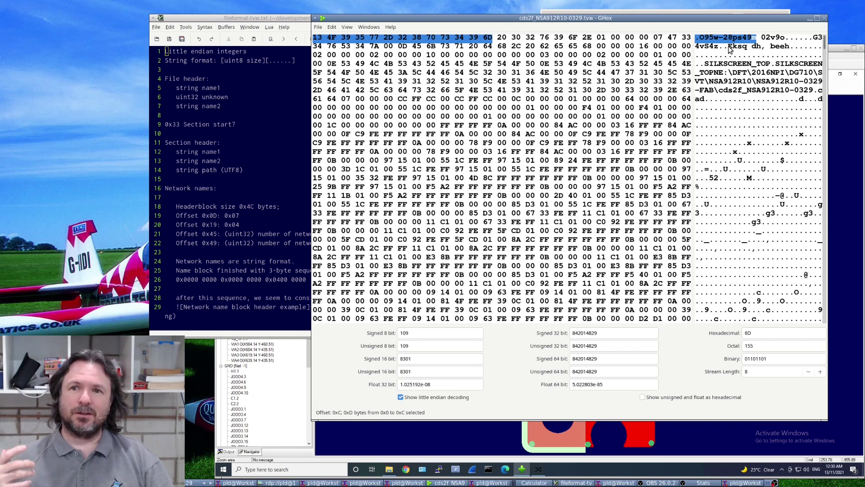
drag(726, 47, 792, 50)
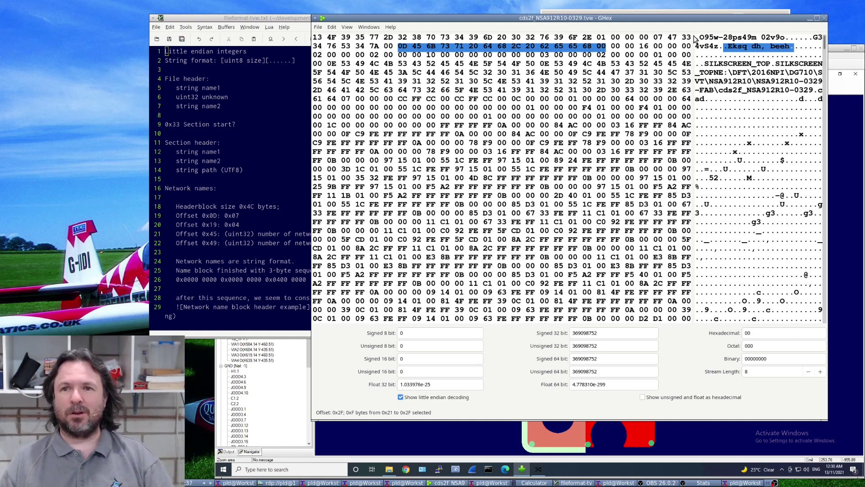
drag(696, 38, 702, 67)
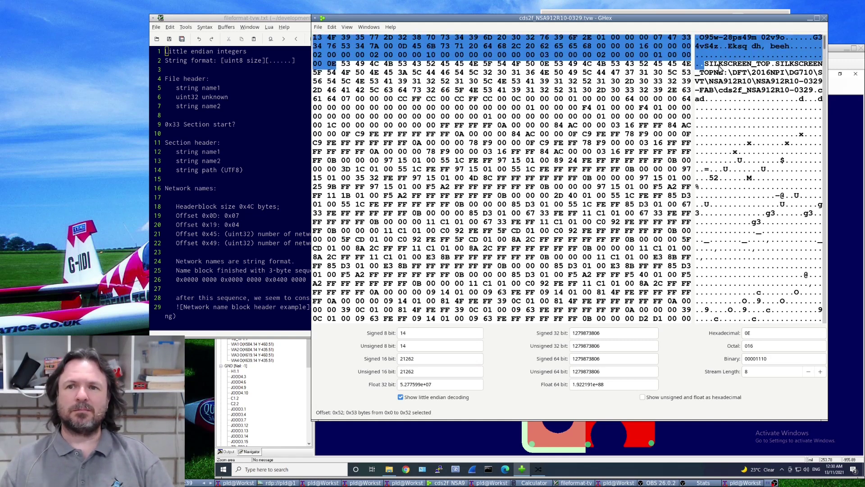
click(702, 67)
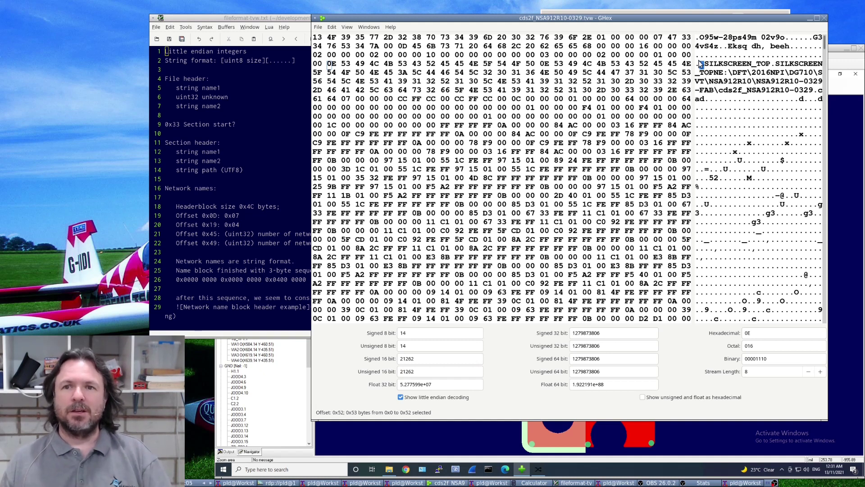
Select the SILKSCREEN_TOP name bytes, then the 0x27D-byte data block from 0xBD to 0x339
click(331, 65)
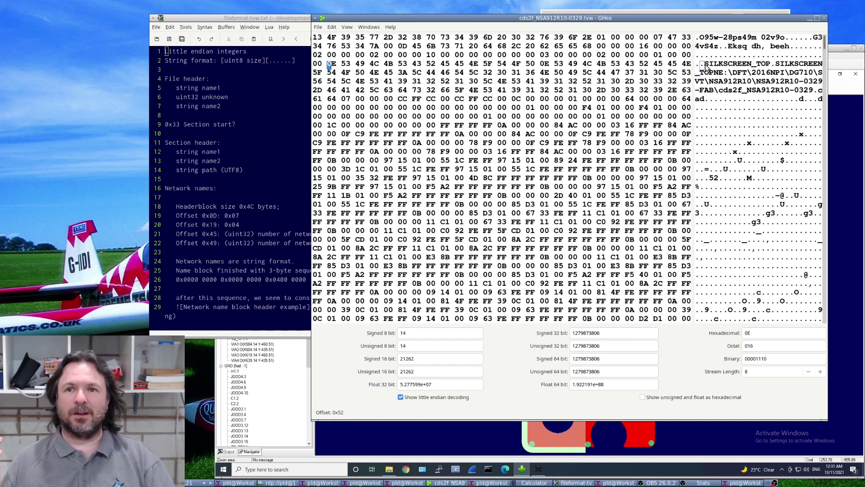
drag(706, 65, 769, 67)
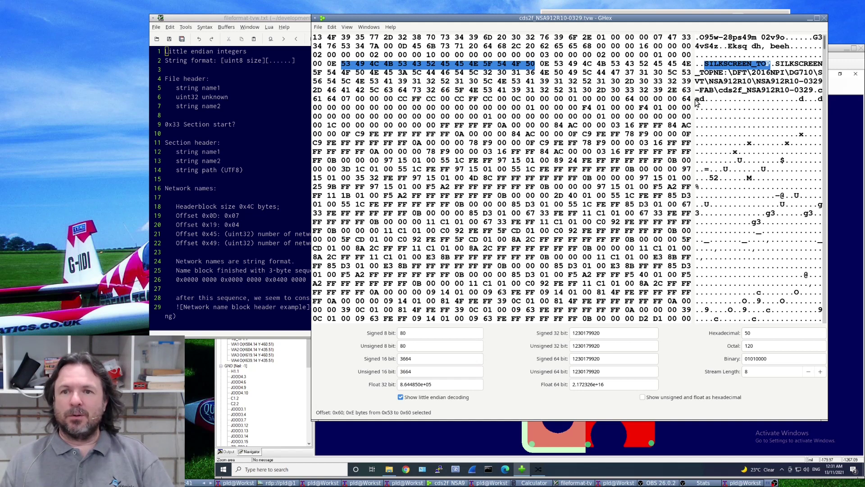
drag(697, 100, 770, 304)
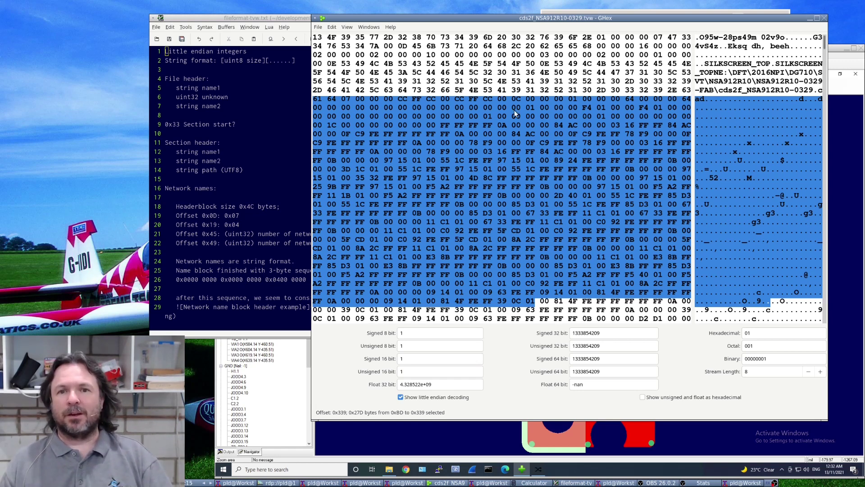
Jump to SOLDERMASK_TOP and select the padded bytes 0x75B–0x792 preceding it
click(514, 126)
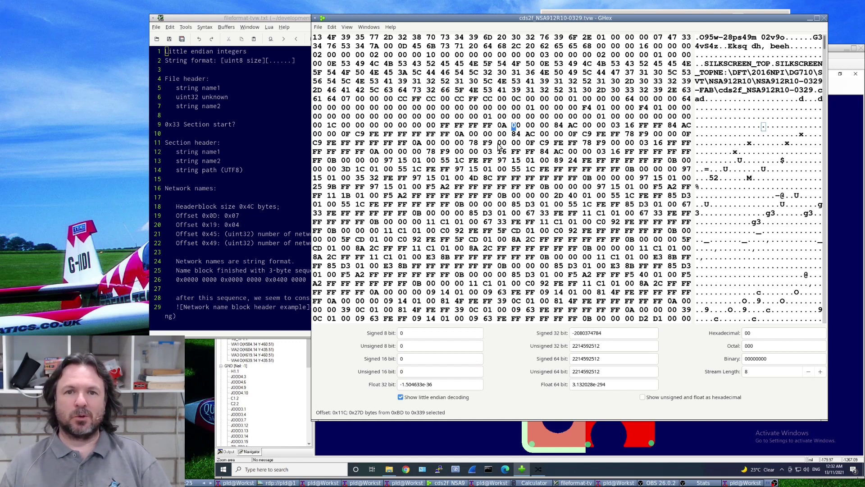
key(Left)
scroll(500, 147, down, 10)
drag(802, 163, 701, 153)
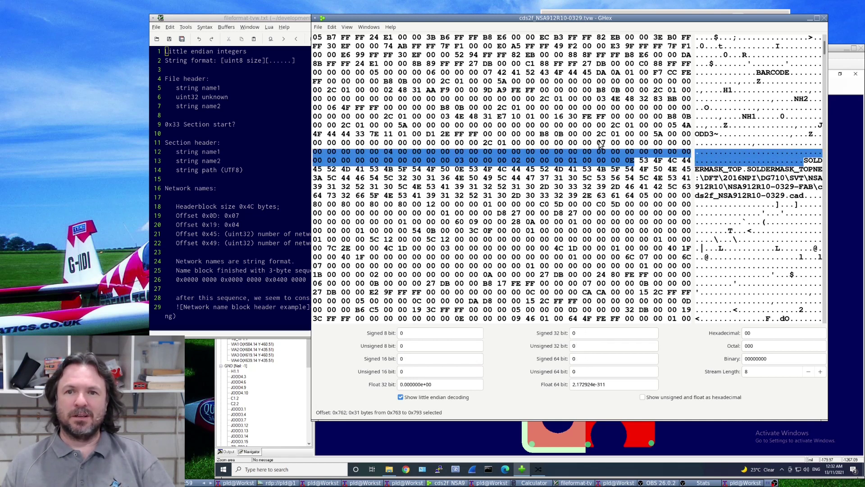
drag(601, 143, 615, 161)
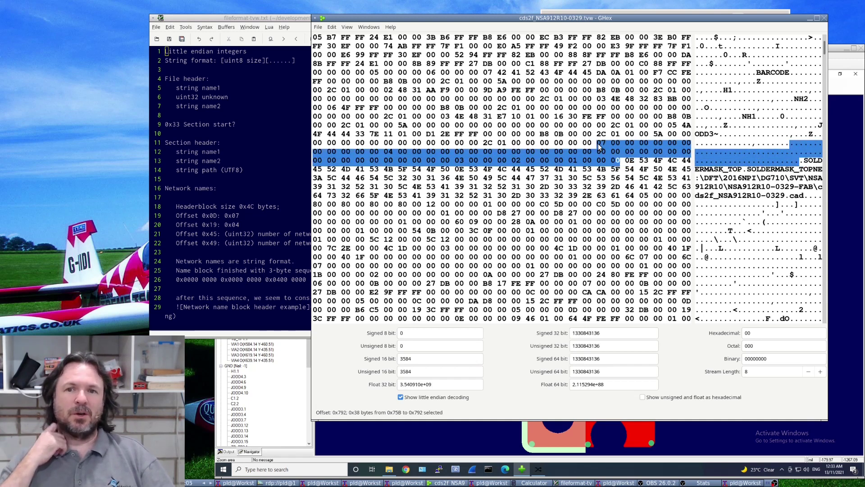
Inspect the 04 byte at 0x767, the 01 at 0x78F, and the 0E length byte
click(385, 152)
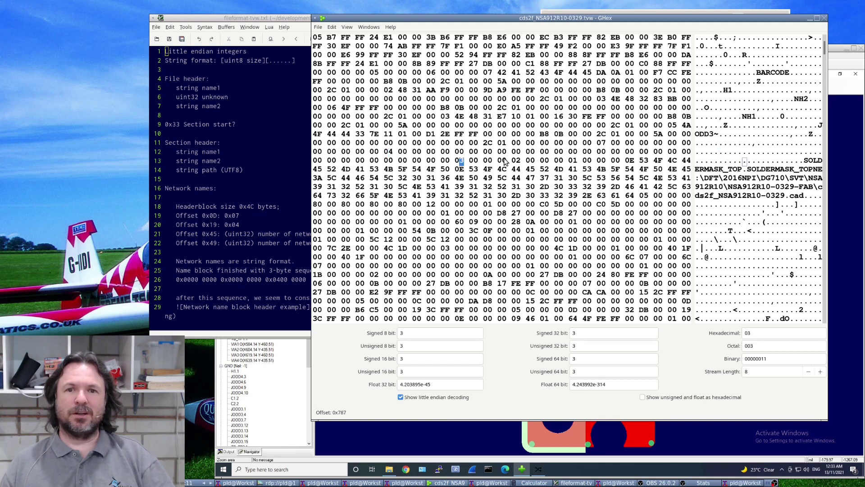
click(574, 161)
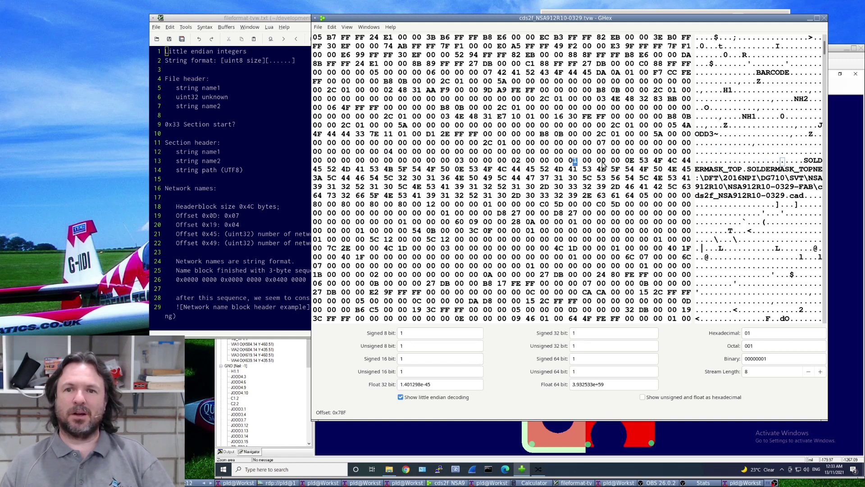
click(632, 161)
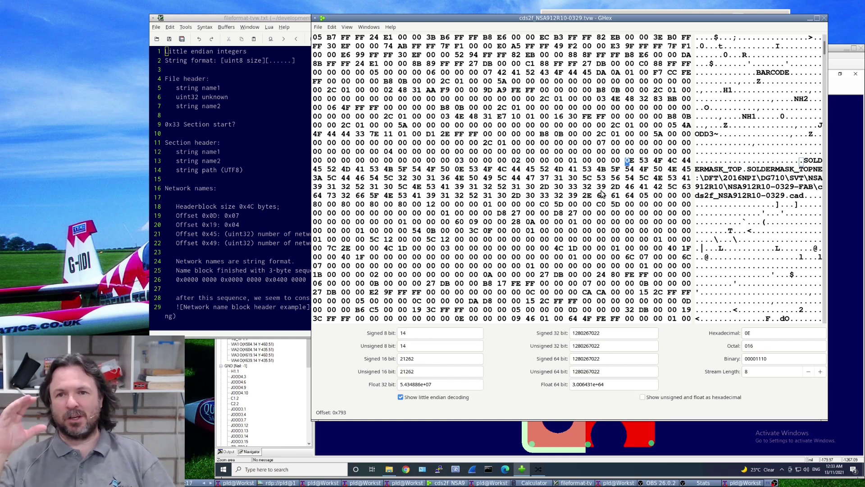
Select the network-name block from GND to NC_13, including its header bytes at 0xB748
scroll(751, 126, down, 3)
drag(774, 116, 751, 125)
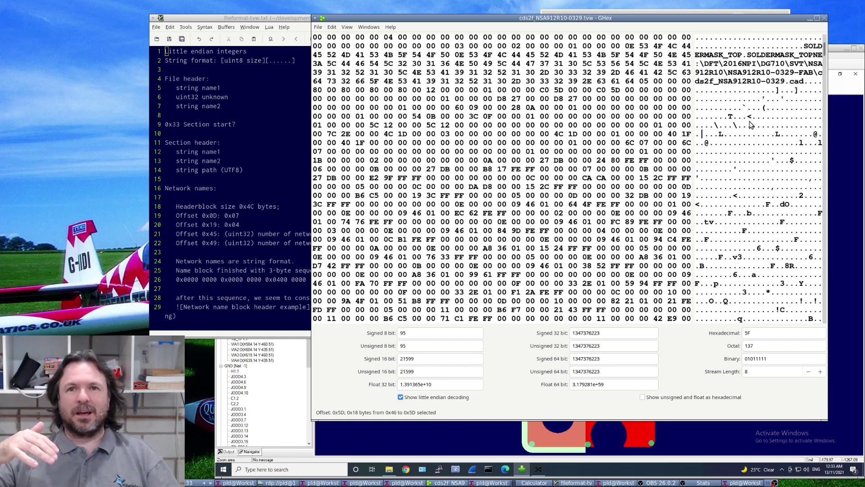
scroll(750, 125, down, 6)
scroll(751, 125, down, 6)
drag(825, 70, 766, 212)
click(710, 143)
key(Left)
drag(711, 144, 809, 178)
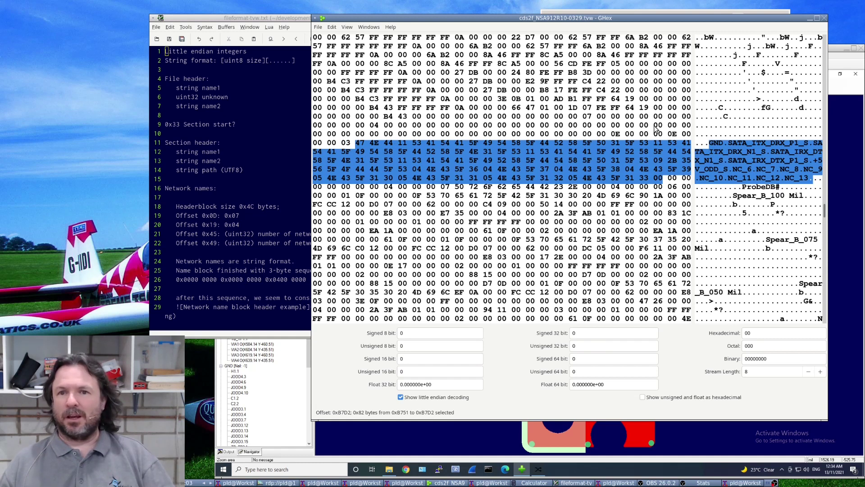
click(616, 135)
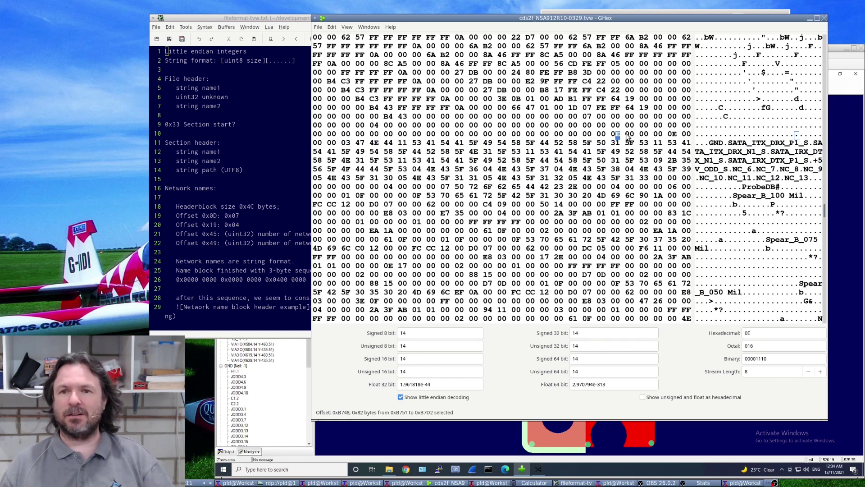
drag(712, 134, 807, 180)
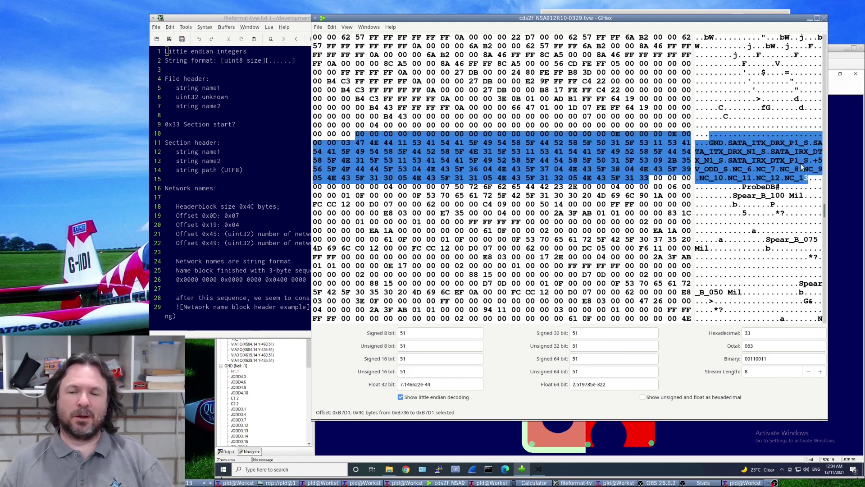
Select the data from ProbeDB through Bead_W_100 Mil, then highlight the Tri-Spear_TS part name
scroll(755, 210, down, 3)
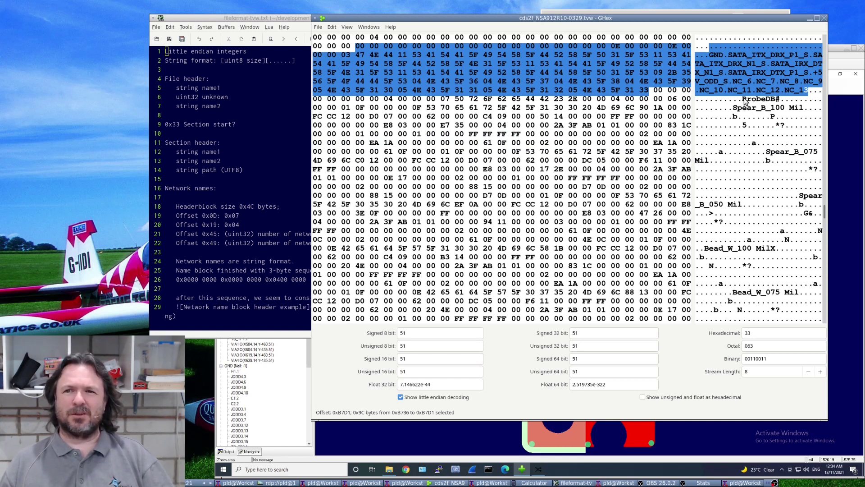
drag(744, 99, 775, 254)
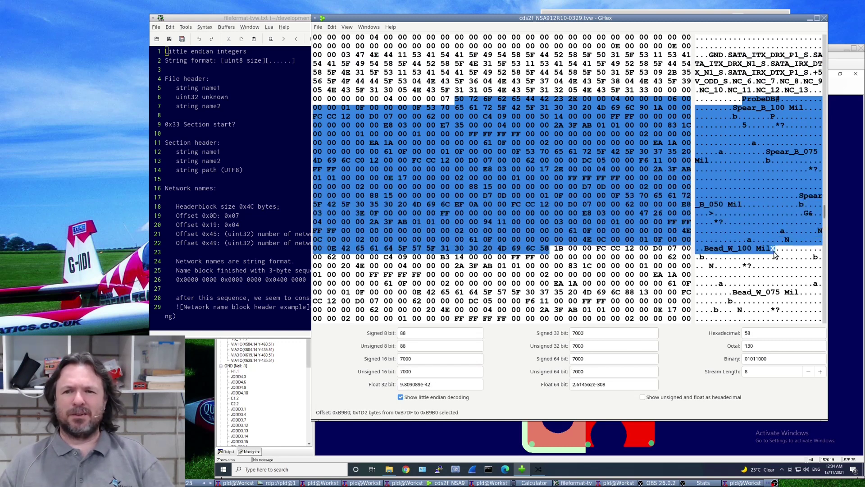
scroll(753, 235, down, 5)
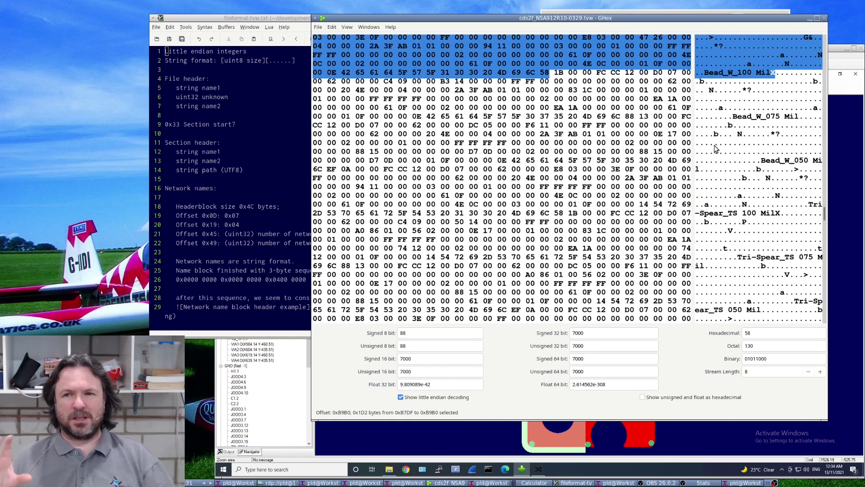
scroll(716, 149, down, 3)
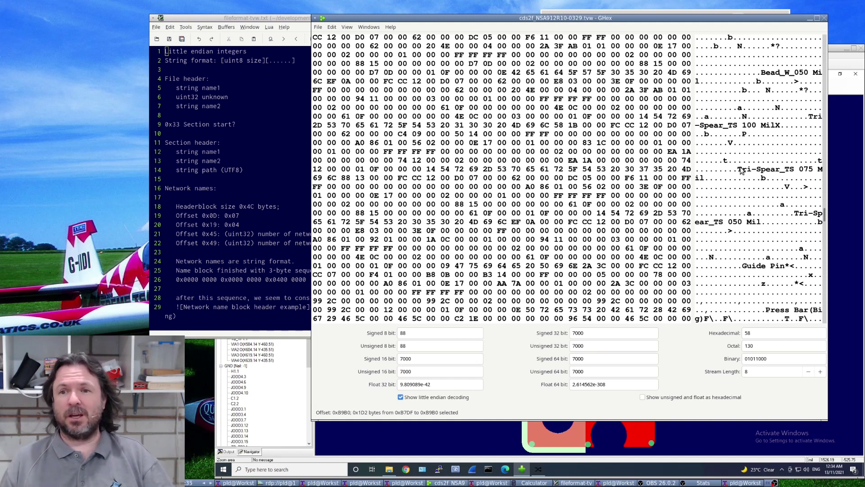
drag(735, 164, 799, 172)
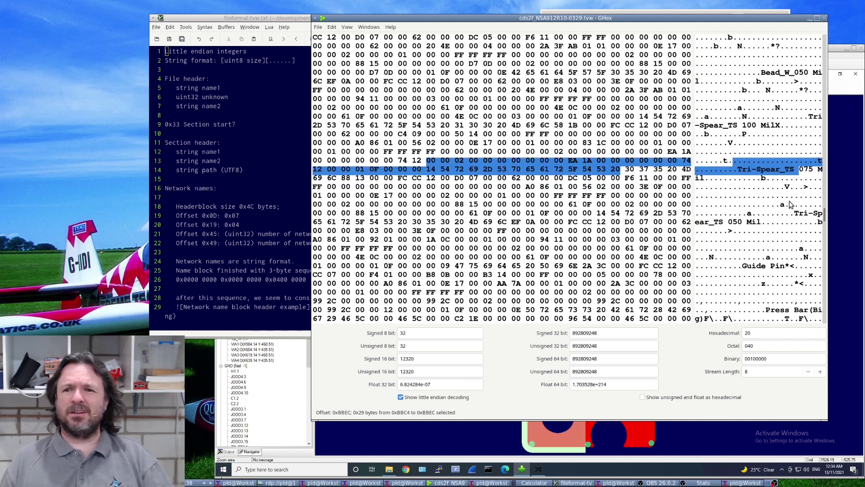
Highlight the Press Bar(Small) part name and scroll on to the PAD_C2P5D2P5N pad records
scroll(723, 201, down, 6)
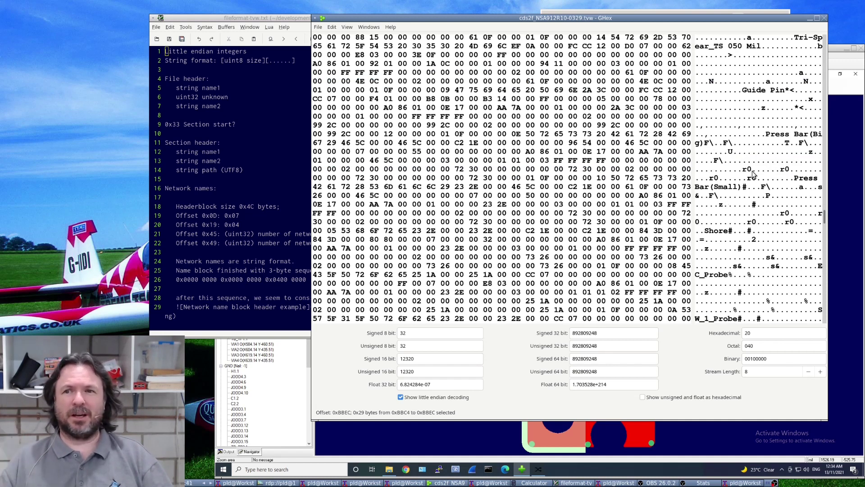
click(768, 135)
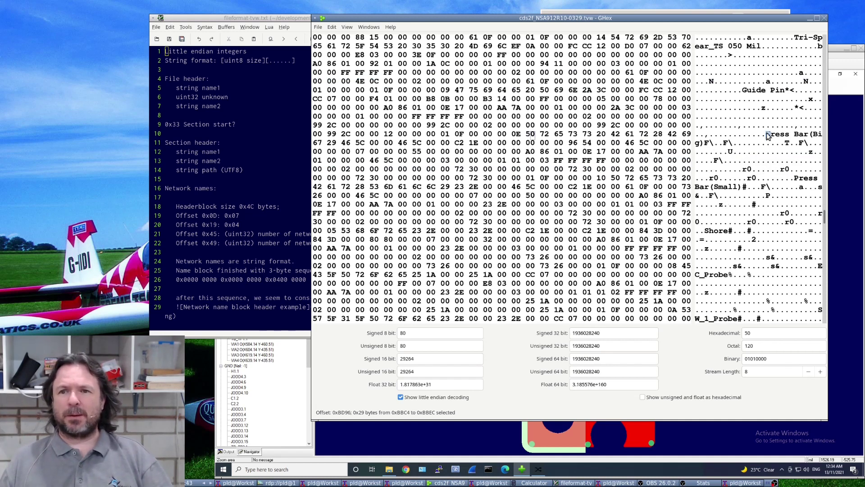
drag(768, 136, 735, 147)
drag(795, 179, 739, 189)
scroll(762, 228, down, 15)
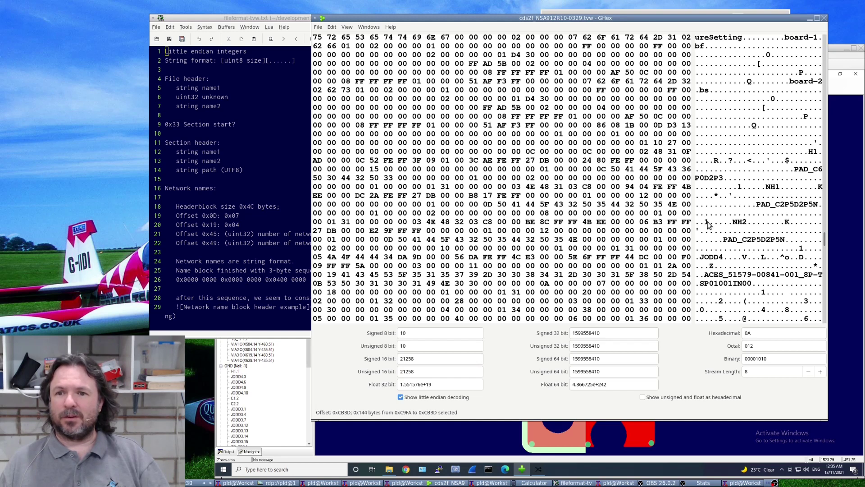
Scroll down and place the cursor on the first byte of the JODD4 part name
scroll(721, 250, down, 3)
click(702, 169)
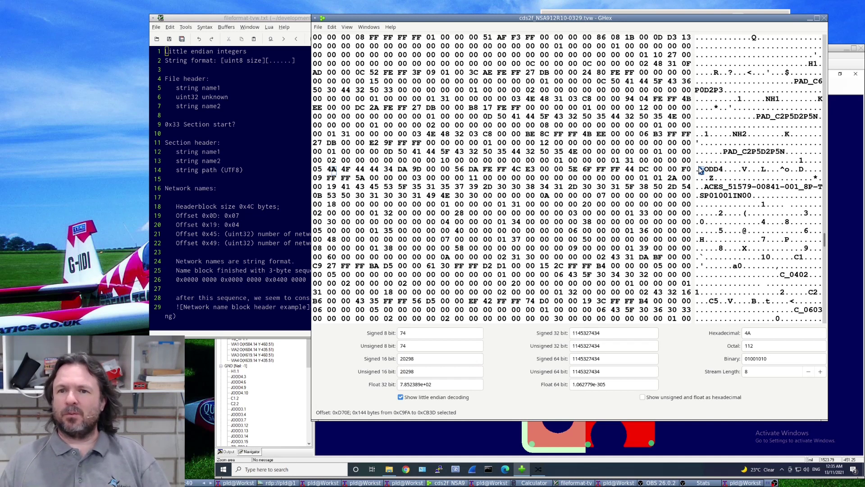
Mark the JODD4 entry bytes 0xD6F2–0xD744, then scroll GVim's notes to the Part entry section
drag(697, 161, 703, 186)
click(205, 18)
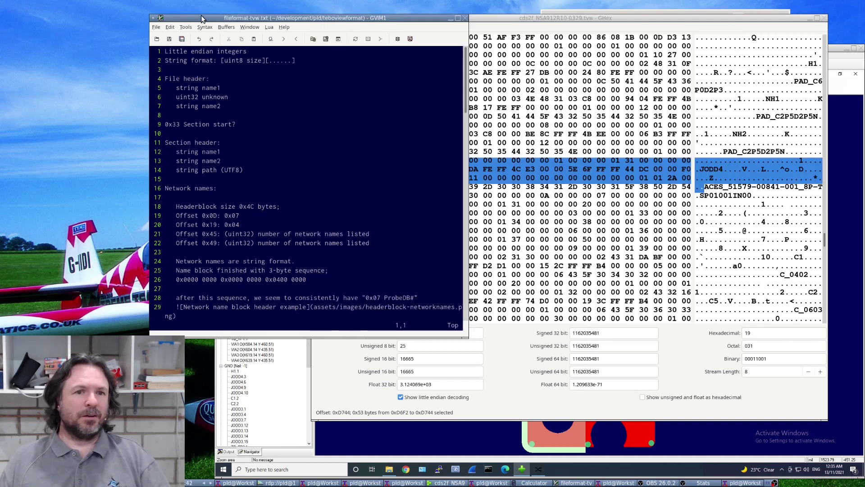
scroll(220, 214, down, 2)
scroll(232, 102, up, 2)
scroll(232, 102, down, 3)
scroll(231, 102, down, 8)
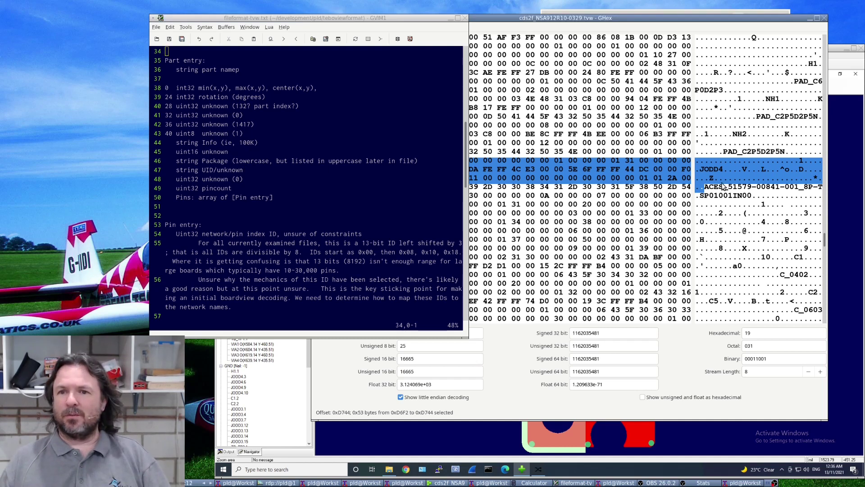
Highlight the full ACES_51579 package string in the hex view
click(715, 187)
drag(706, 189, 797, 188)
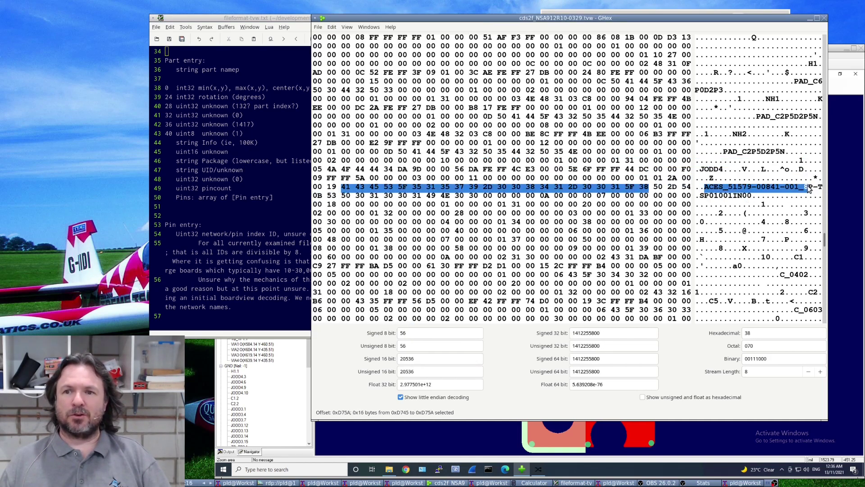
drag(810, 190, 819, 191)
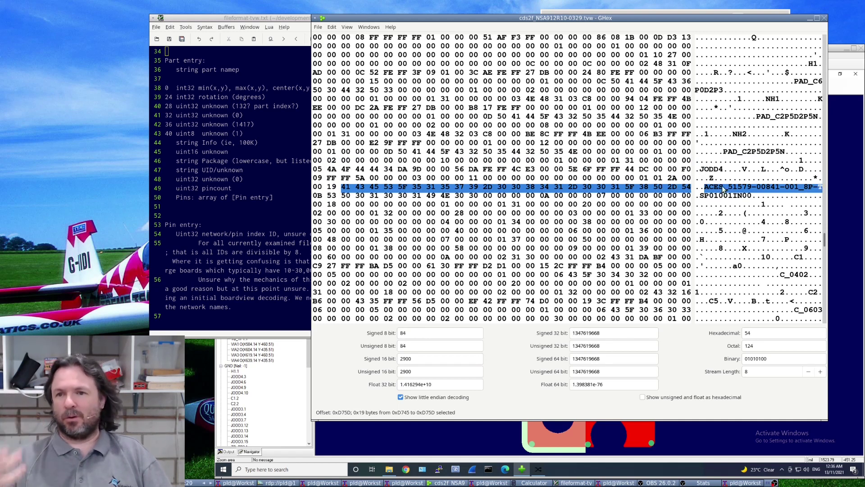
click(698, 197)
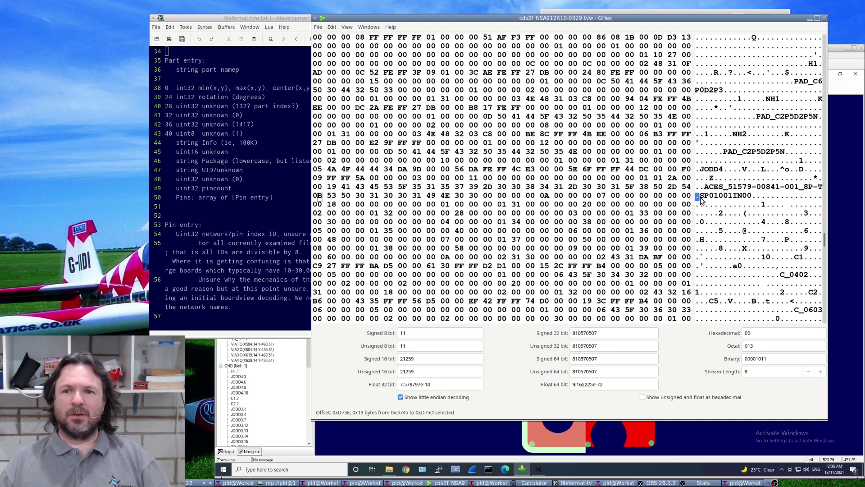
Highlight the 12-byte .SP01001IN00 UID field at 0xD75E–0xD769, then bring GVim to the front
drag(699, 196, 751, 199)
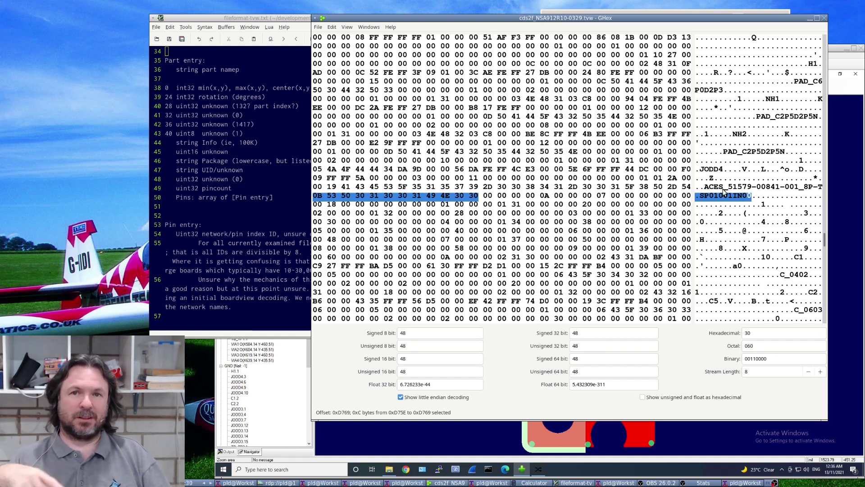
click(301, 18)
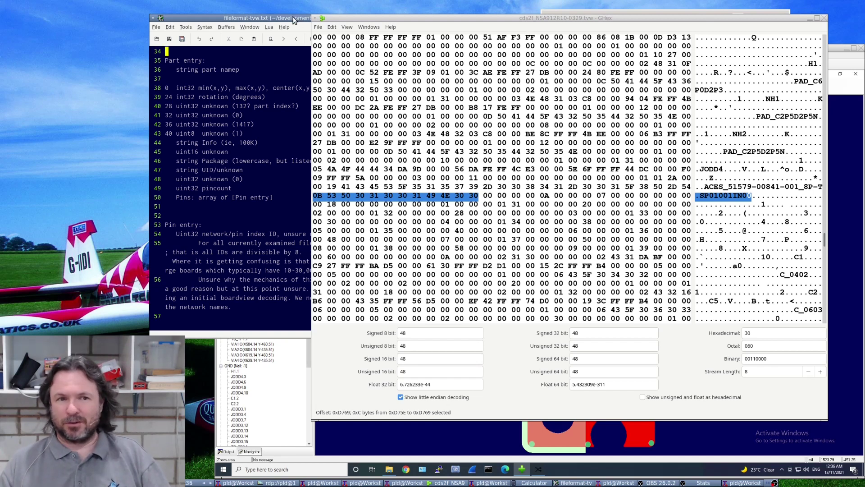
click(293, 20)
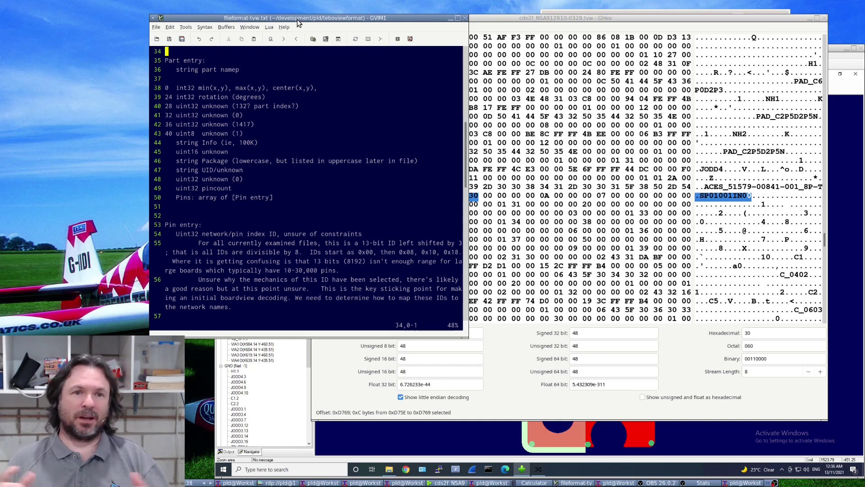
Bring GHex back to the front, scroll down, and start narrowing its window from the corner
click(659, 19)
scroll(767, 217, down, 3)
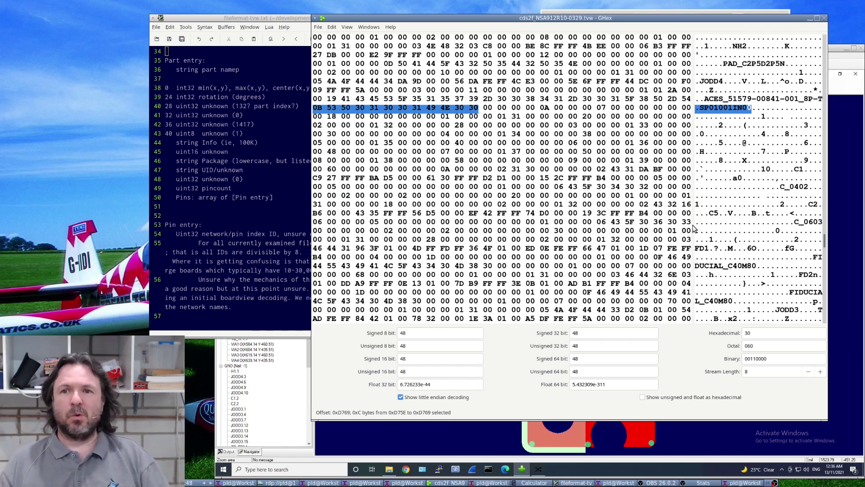
drag(819, 415, 721, 415)
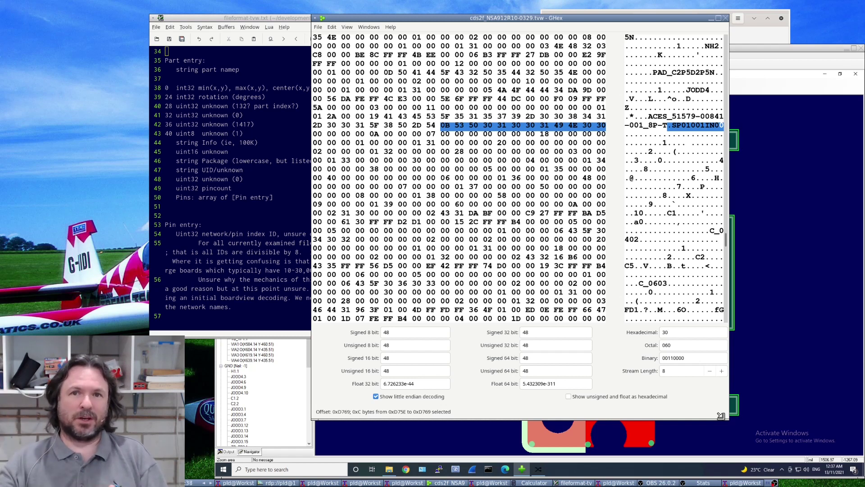
Narrow GHex to 18-byte rows and inspect pin bytes 0x31, 0x20, 0x40 and the 0x18 network ID
drag(721, 415, 657, 416)
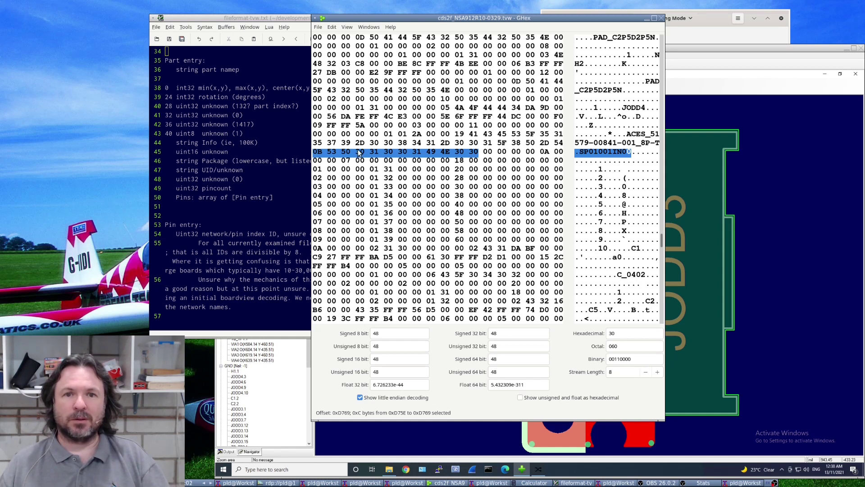
click(600, 170)
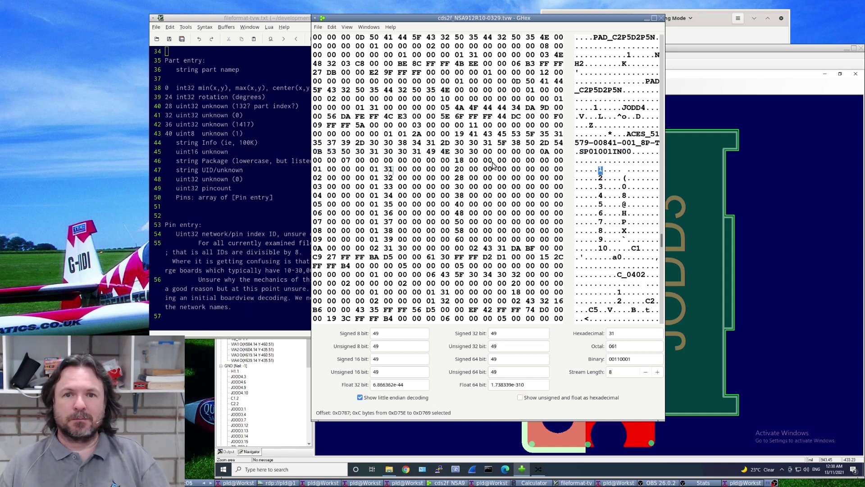
click(460, 170)
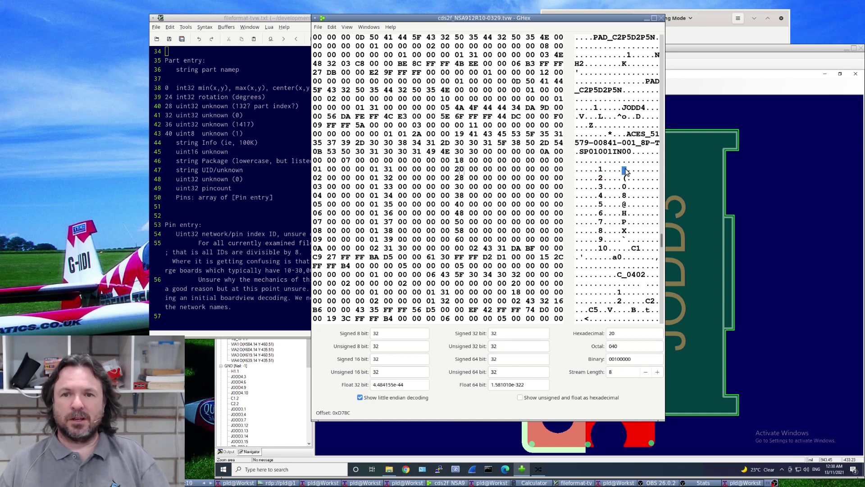
click(625, 204)
click(460, 161)
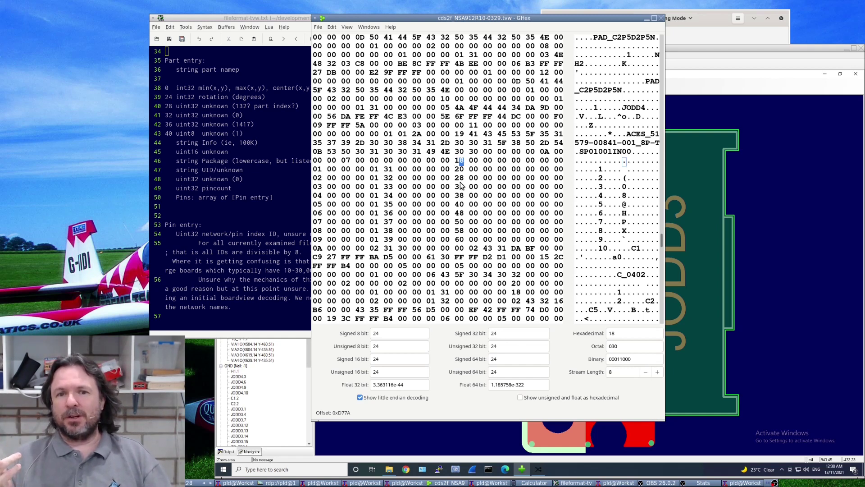
Inspect pin network-ID bytes 0x20 (32) at 0xD78C, then 0x28 and 0x30, through 0x38 (56) at 0xD7C2
click(458, 170)
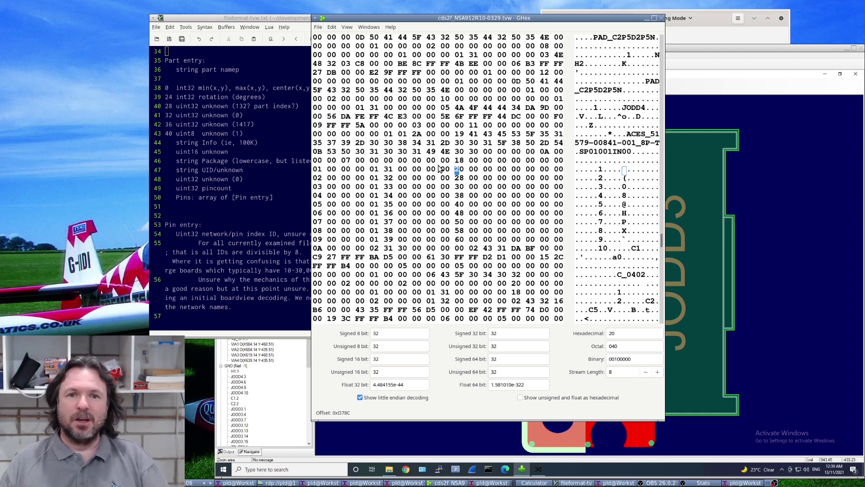
click(458, 177)
click(458, 186)
click(458, 195)
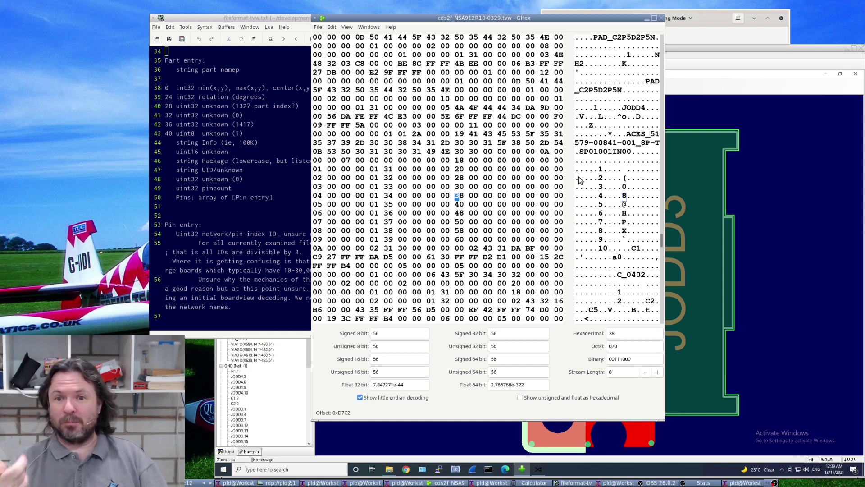